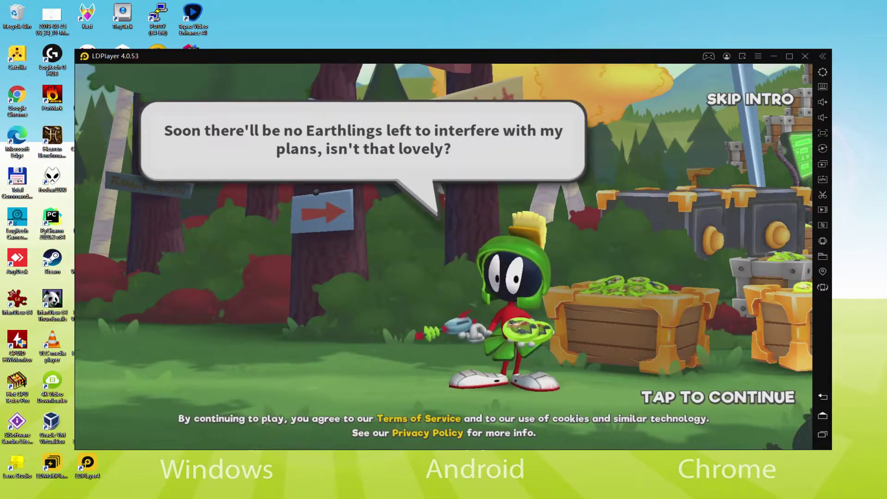
left_click(551, 354)
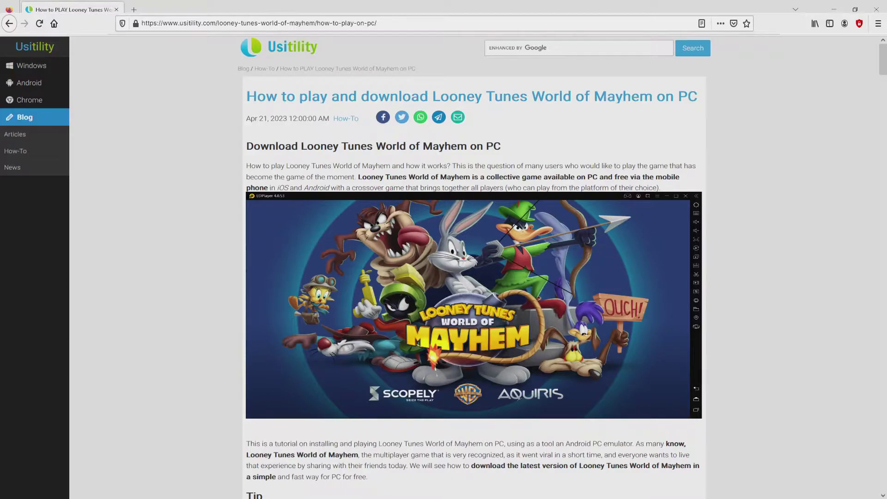
Download the PC installer for Looney Tunes World of Mayhem from its LDPlayer game page.
scroll(474, 267, "down", 3)
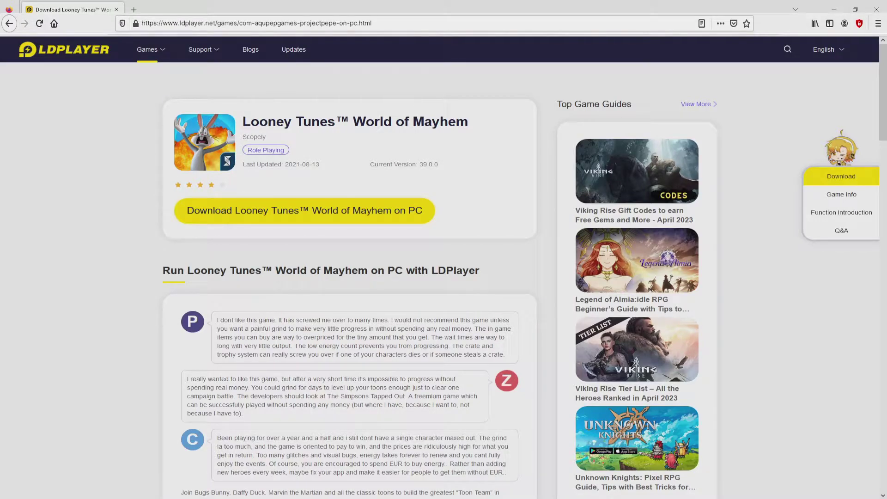
scroll(349, 277, "down", 15)
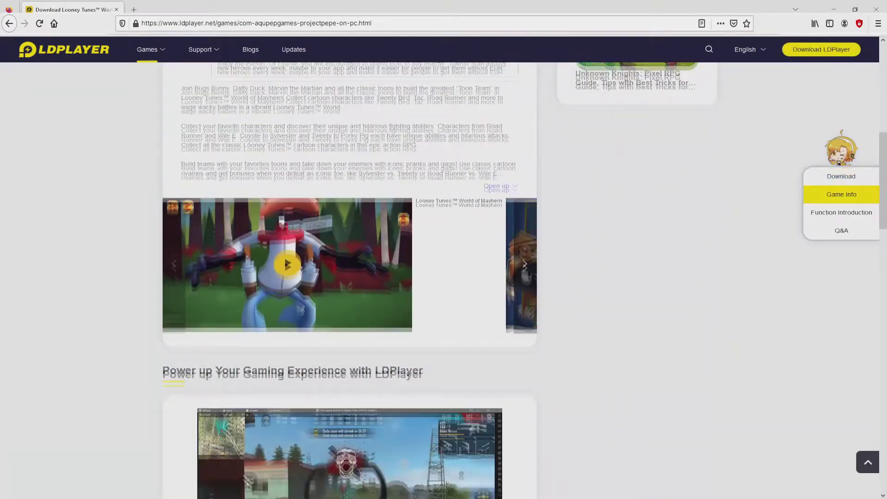
scroll(349, 277, "down", 5)
scroll(349, 278, "up", 6)
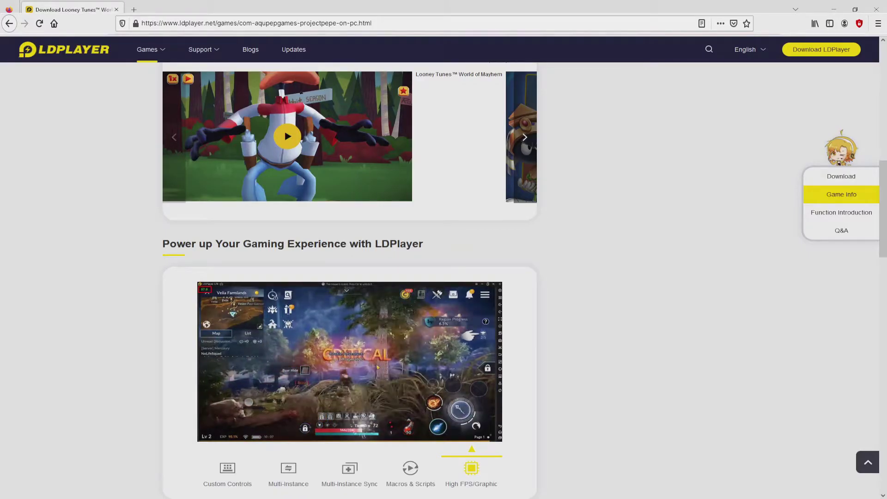
scroll(443, 277, "up", 5)
scroll(444, 277, "up", 4)
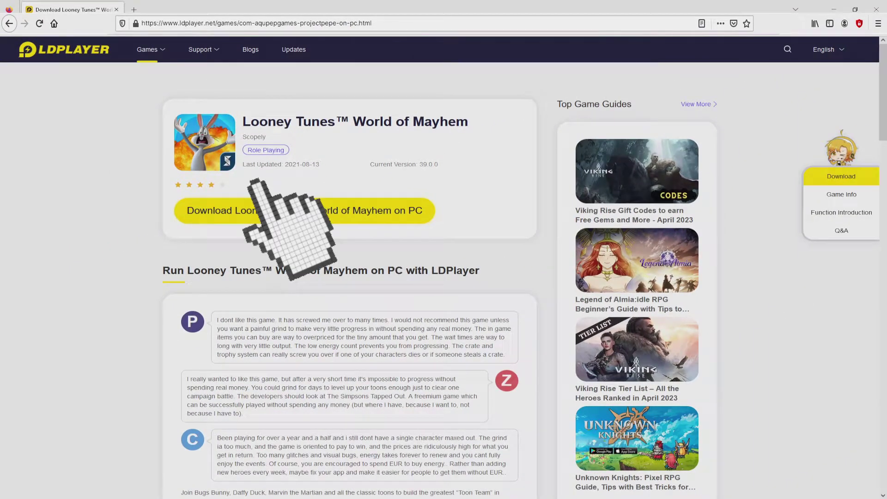
left_click(259, 210)
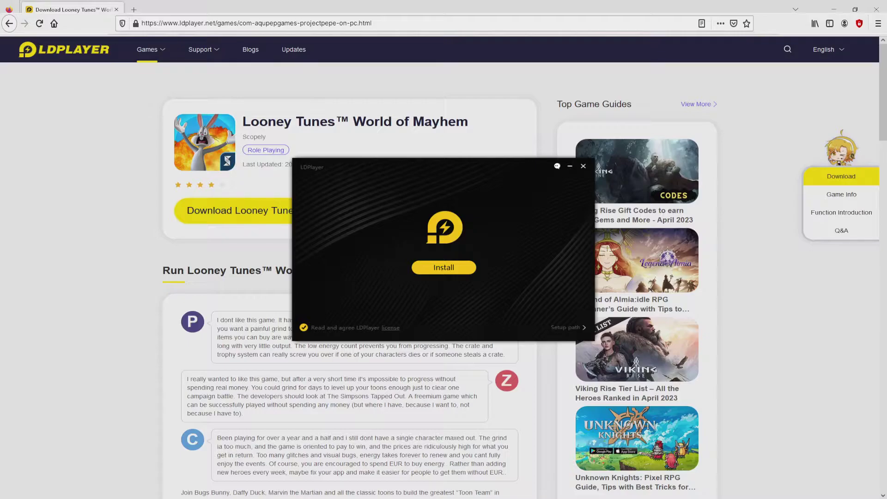
Check the setup path, then install LDPlayer in the default folder, rejecting the Avast Free Antivirus and McAfee WebAdvisor offers.
key("super+d")
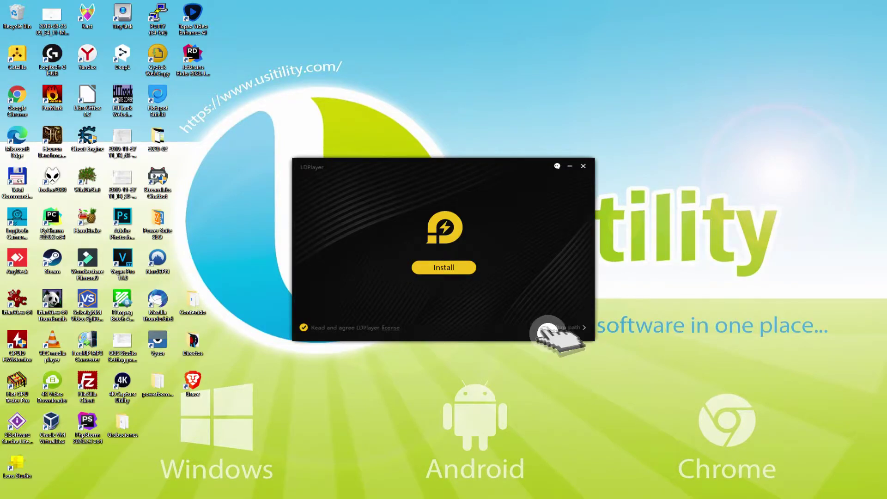
left_click(561, 325)
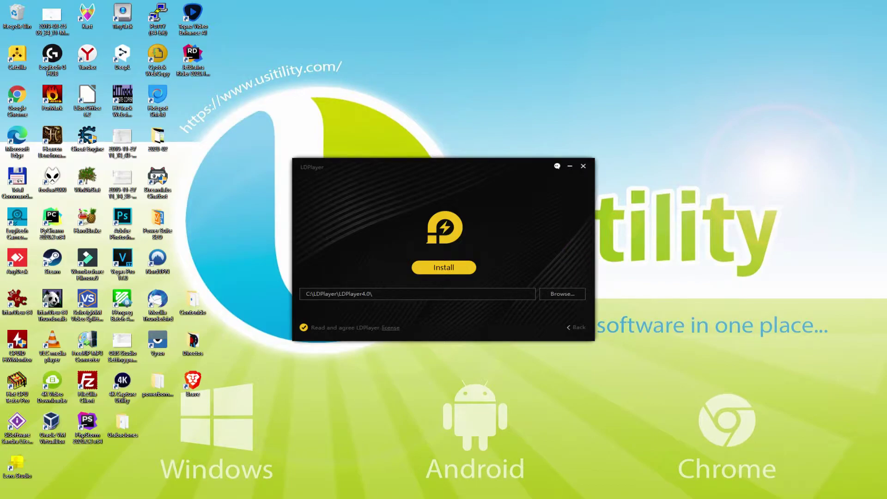
left_click(569, 326)
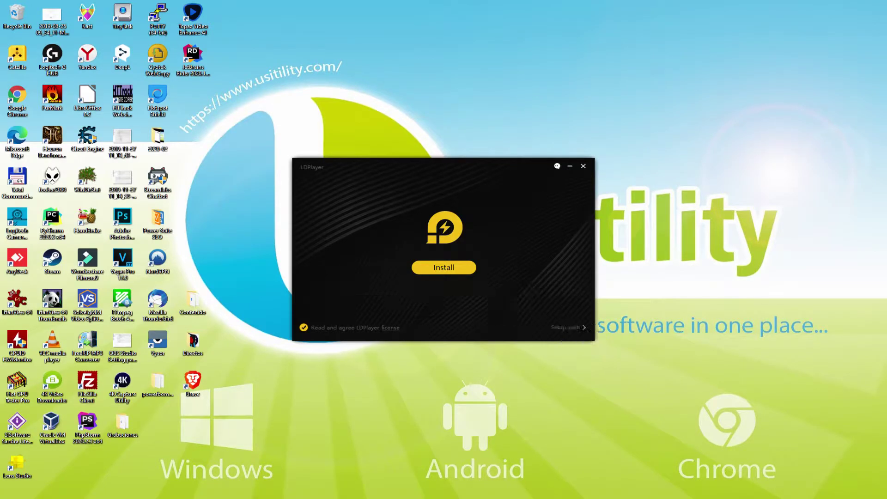
left_click(443, 266)
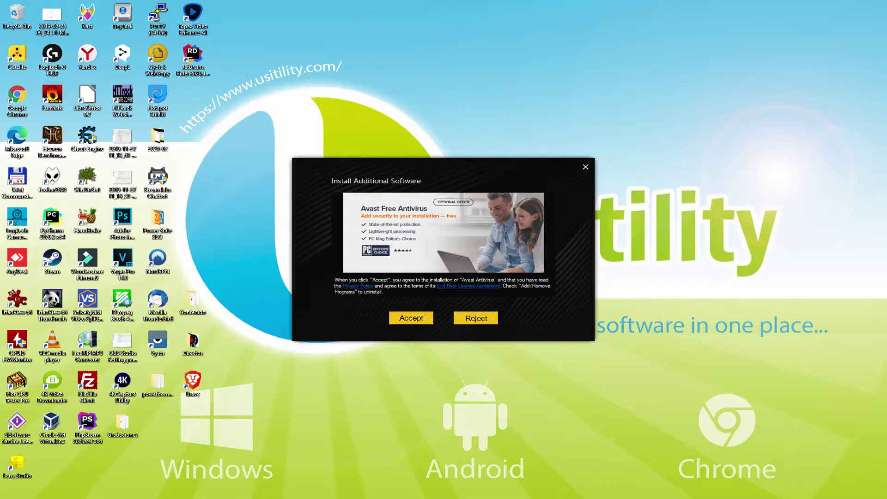
left_click(475, 317)
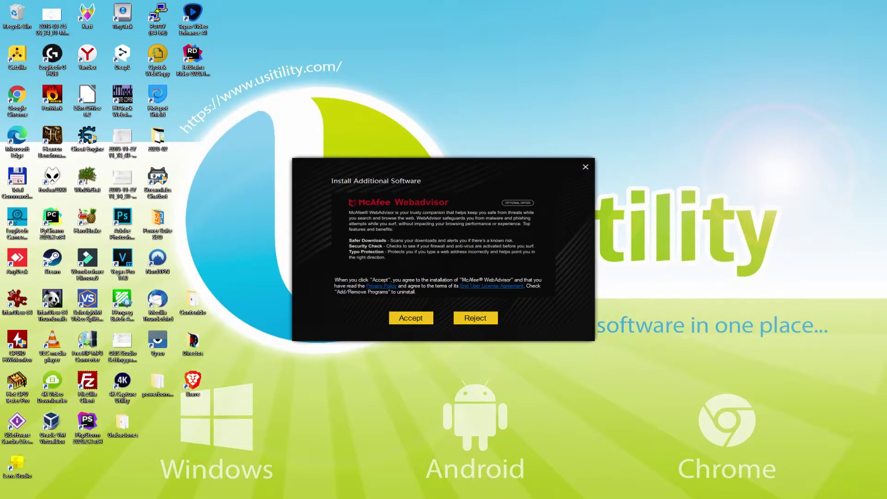
left_click(475, 314)
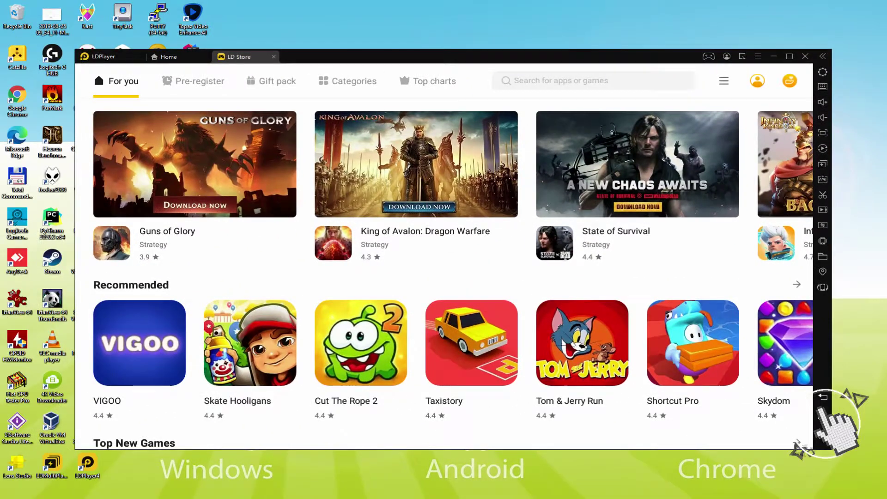
Leave the LD Store and open the Play Store from the emulator's System Apps folder.
left_click(822, 396)
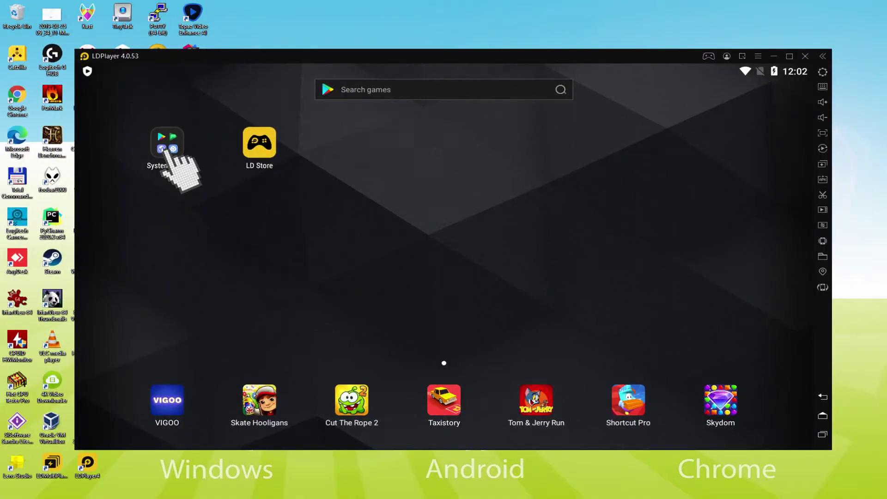
left_click(283, 118)
left_click(154, 166)
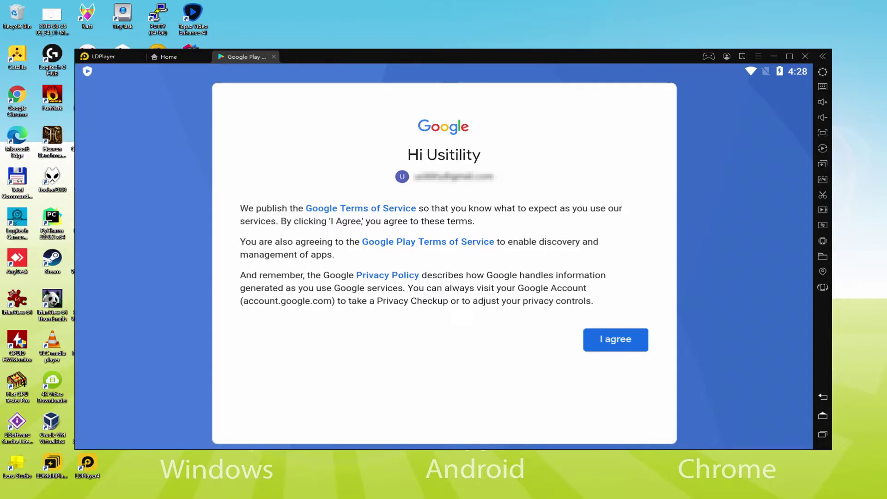
Agree to the Google terms and accept the Google Services settings with backup to Google Drive turned off.
left_click(614, 342)
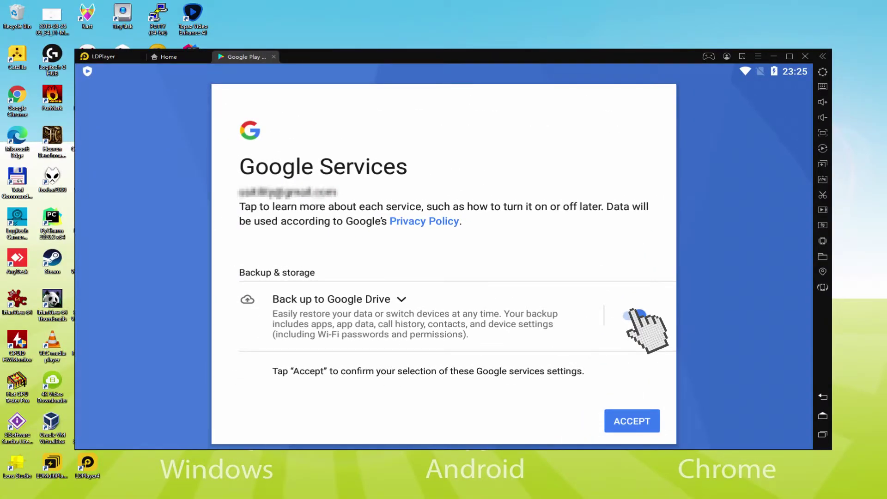
left_click(634, 315)
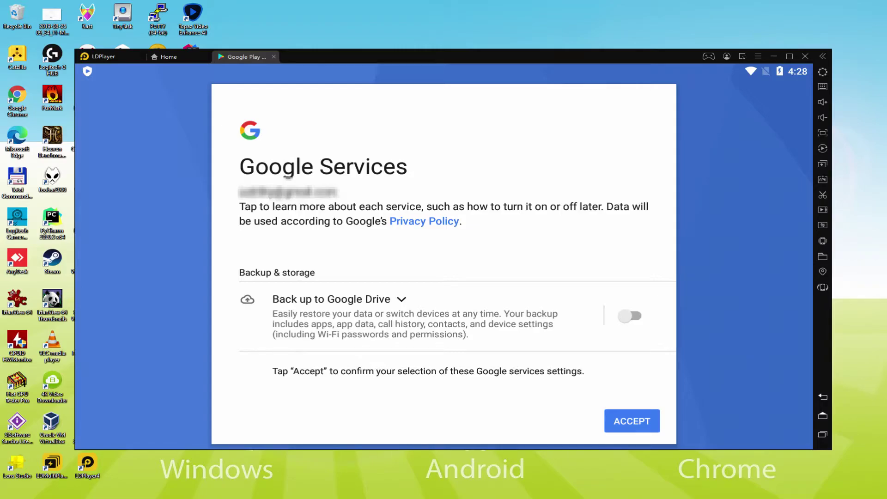
left_click(632, 421)
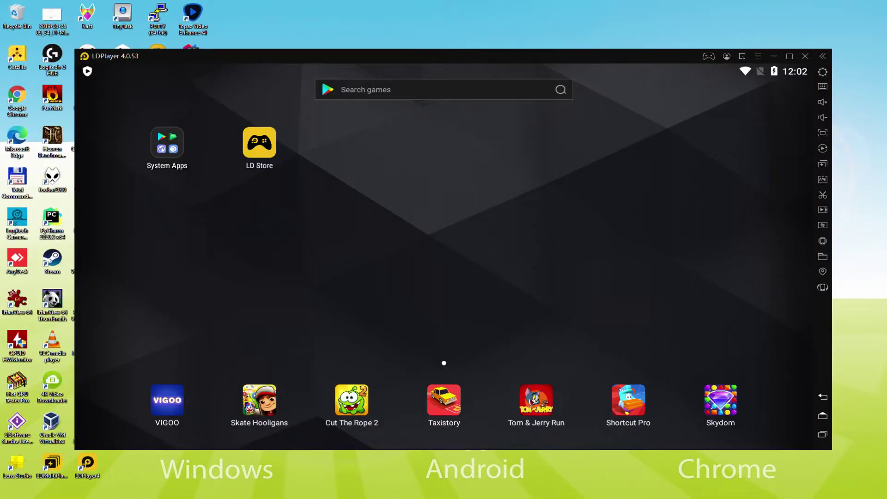
Search the Play Store for "looney tunes world of mayhem" and install the Scopely game.
left_click(169, 148)
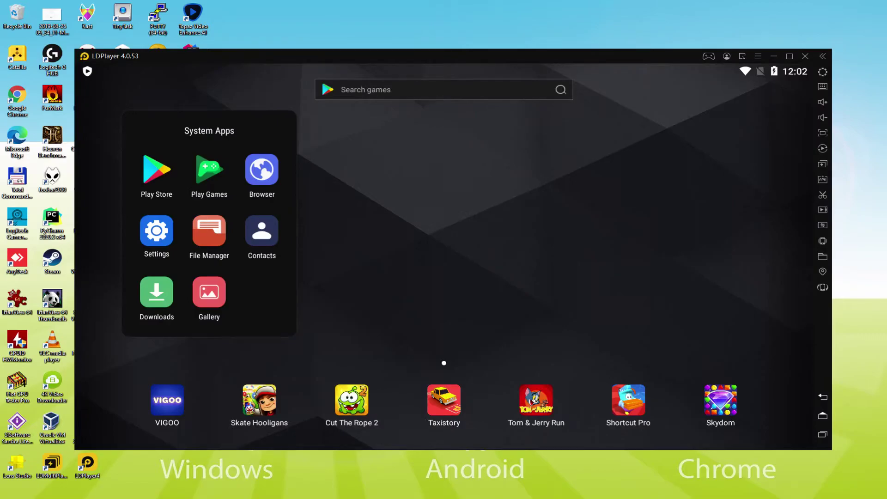
left_click(157, 171)
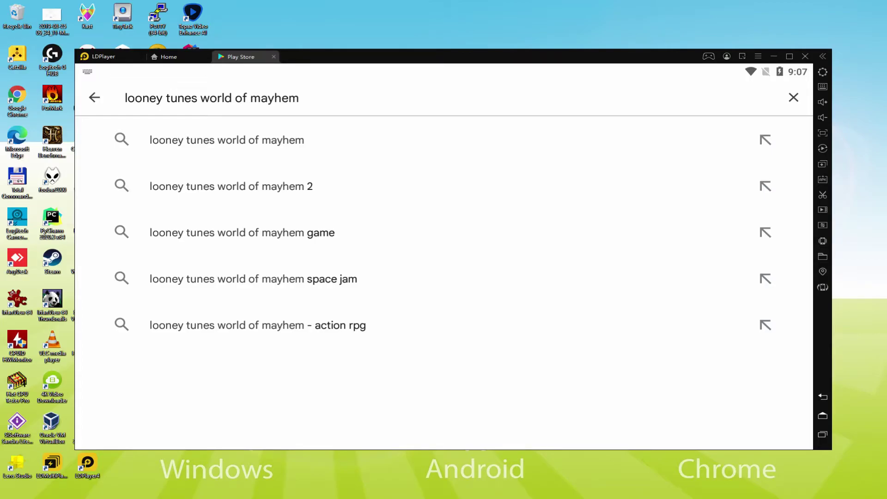
left_click(185, 138)
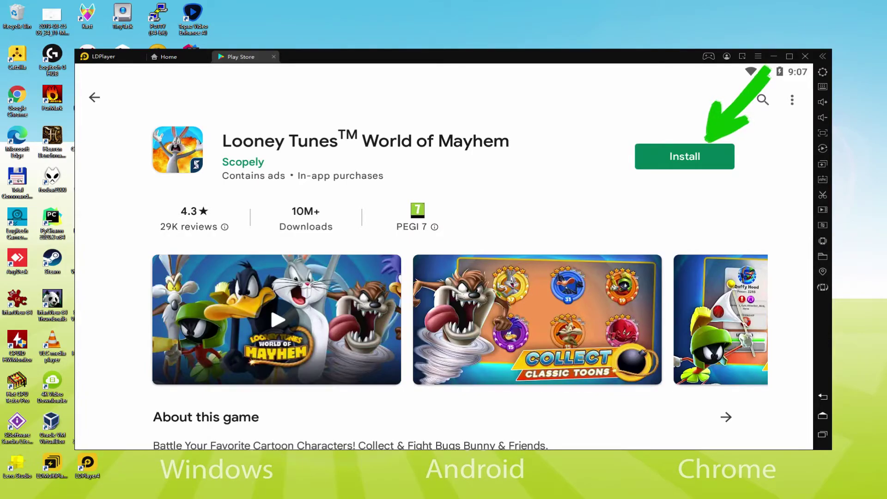
left_click(705, 153)
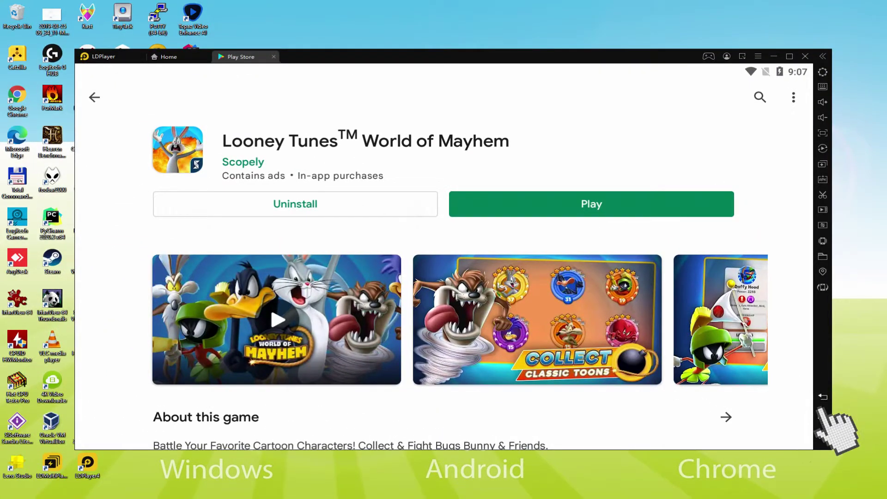
Launch Looney Tunes from the emulator's home screen and advance through the intro dialogue.
left_click(827, 414)
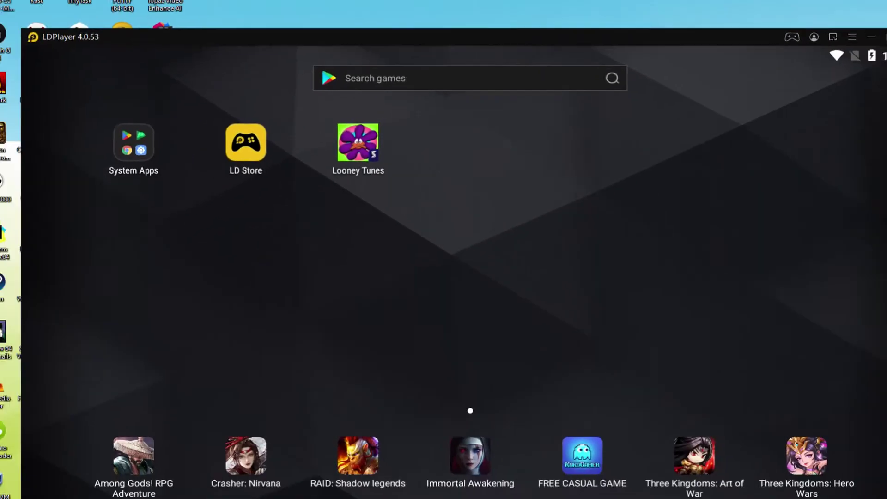
left_click(358, 133)
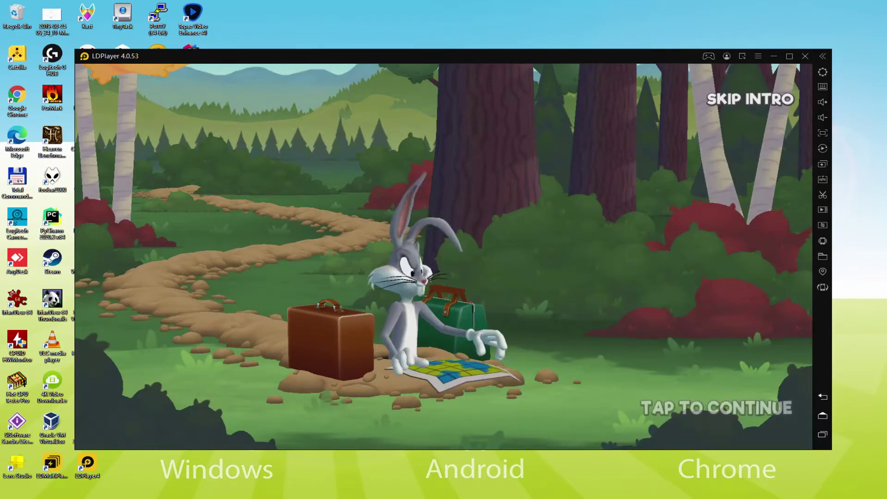
left_click(657, 369)
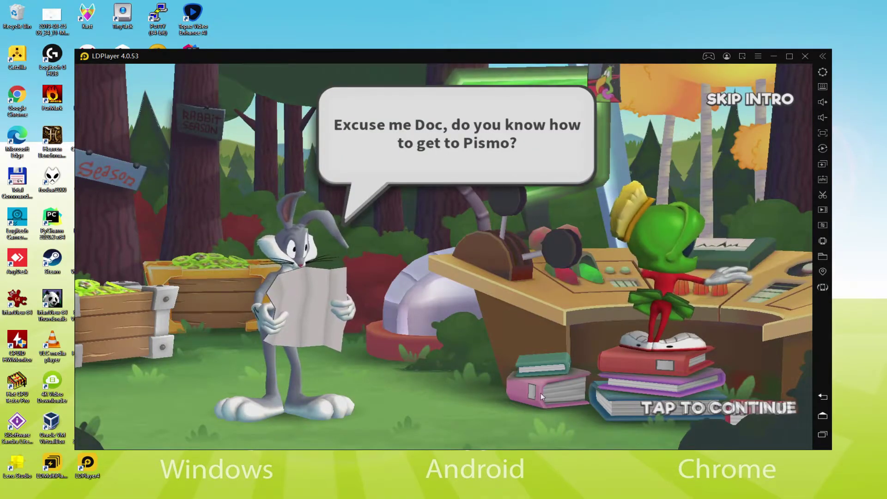
left_click(541, 392)
left_click(590, 400)
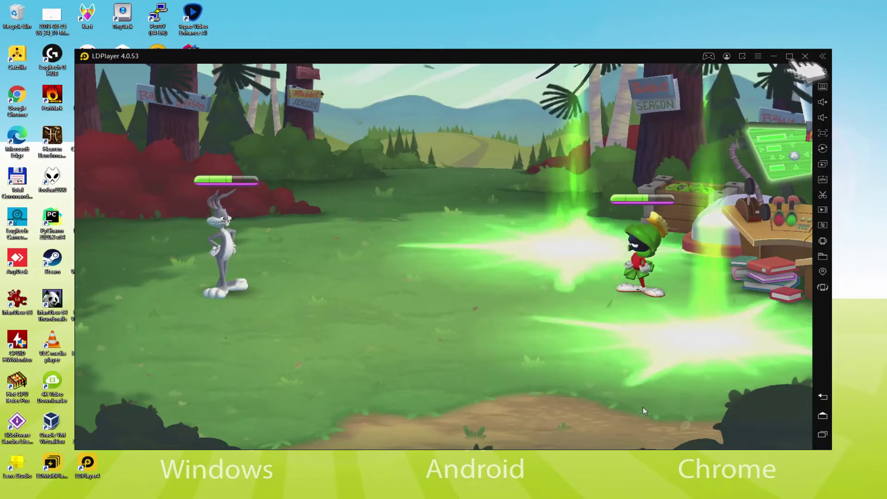
Continue past the delivery dialogue with the emulator window maximized, and return the window to its normal size.
left_click(789, 56)
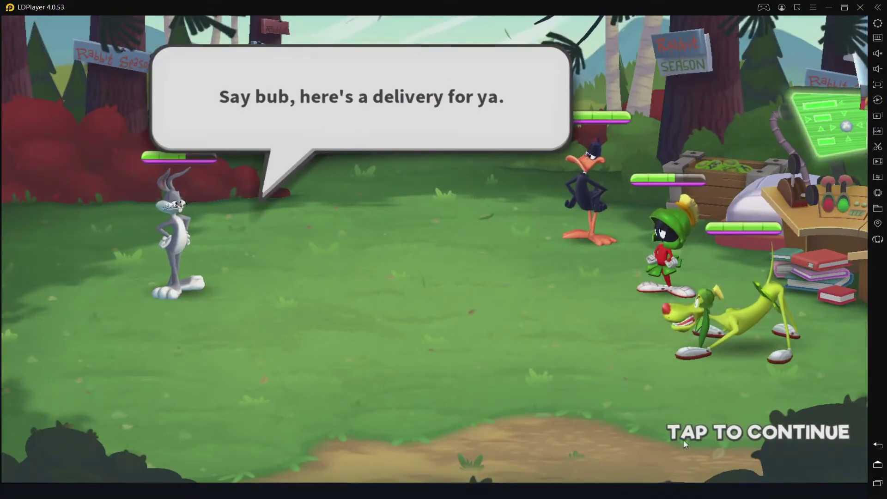
left_click(687, 437)
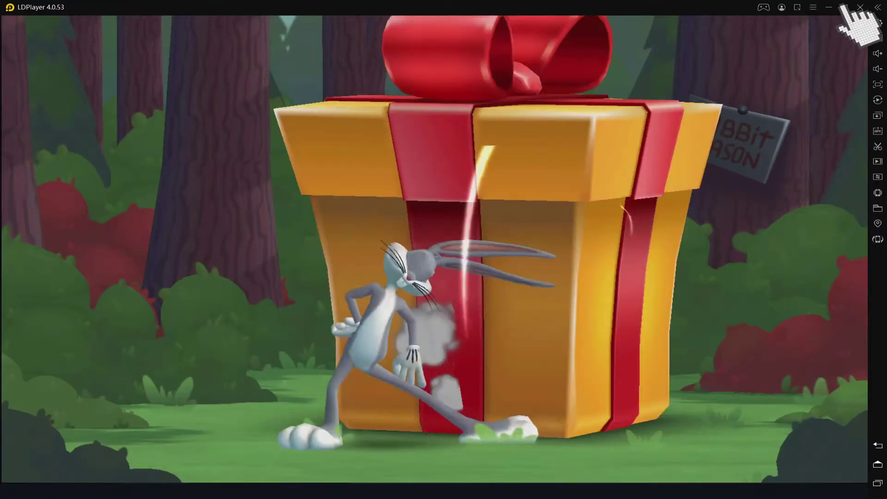
left_click(844, 7)
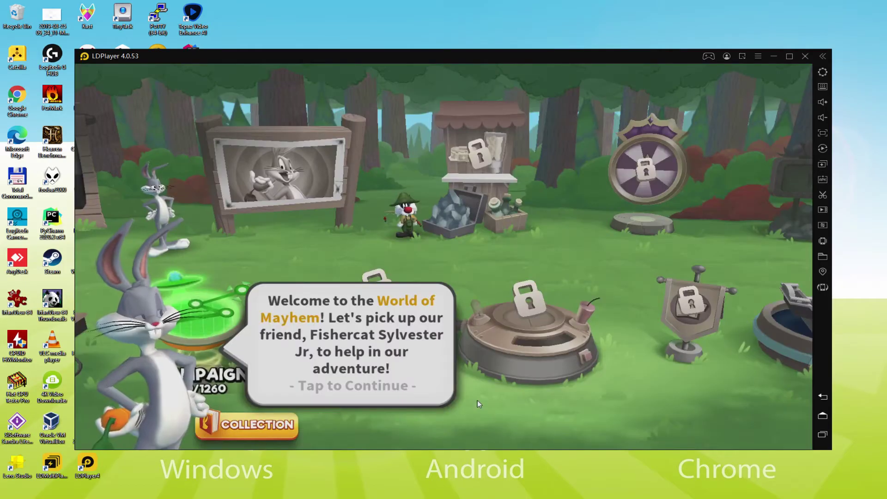
Open the campaign's first encounter and choose the first team slot for Battle 1.
left_click(476, 400)
left_click(206, 309)
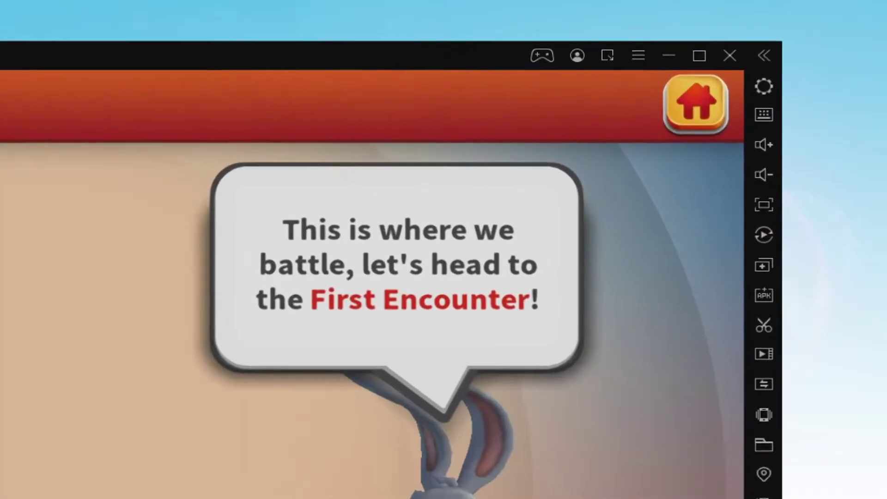
left_click(398, 193)
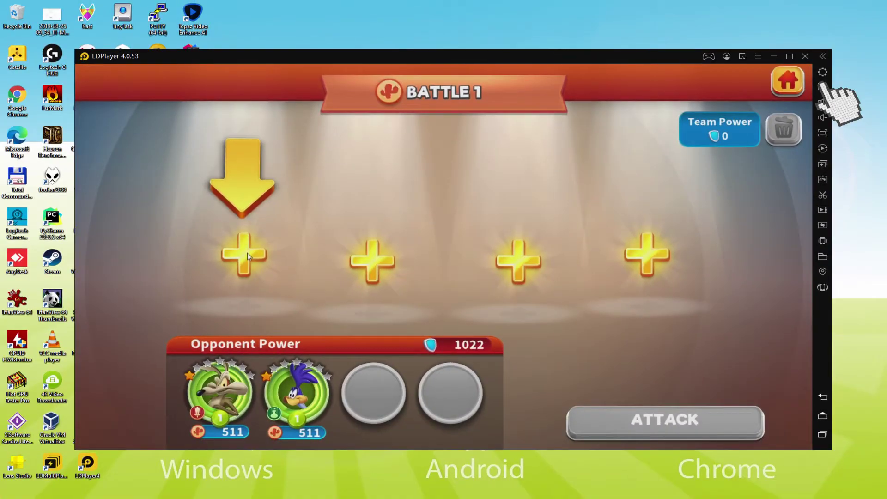
left_click(248, 252)
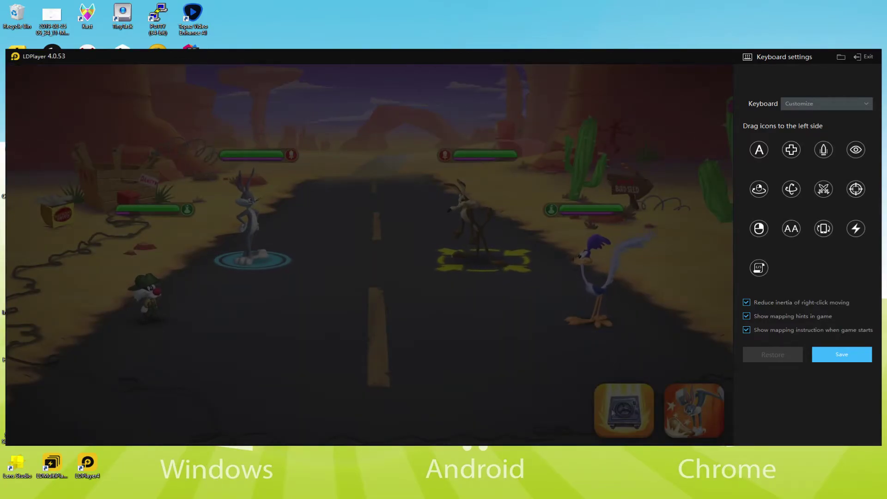
Exit the keyboard mapping settings and attack Wile E. Coyote with Bugs Bunny's safe and special abilities.
left_click(611, 409)
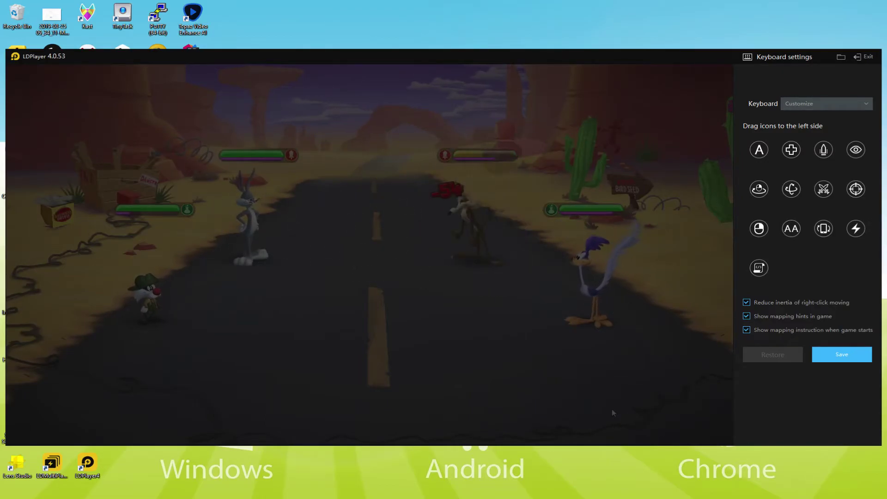
left_click(857, 57)
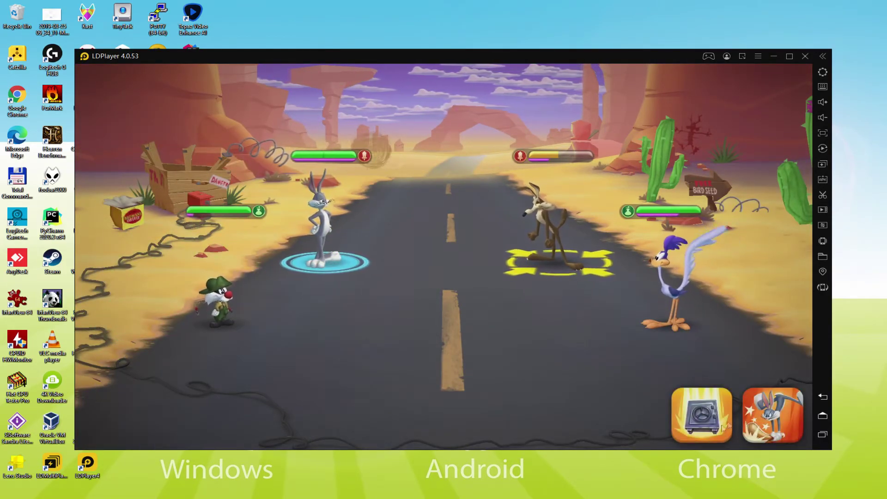
left_click(769, 414)
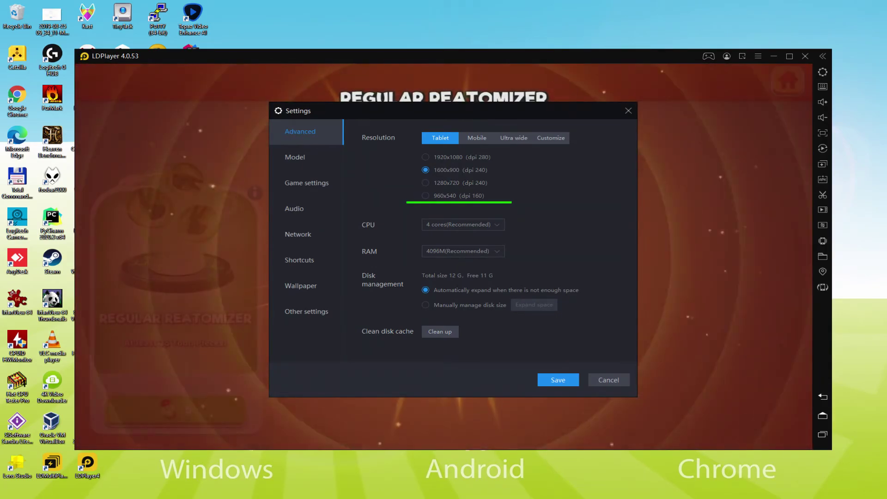
Choose the 960x540 (dpi 160) tablet resolution, and leave the Regular Reatomizer for the game's home area.
left_click(426, 196)
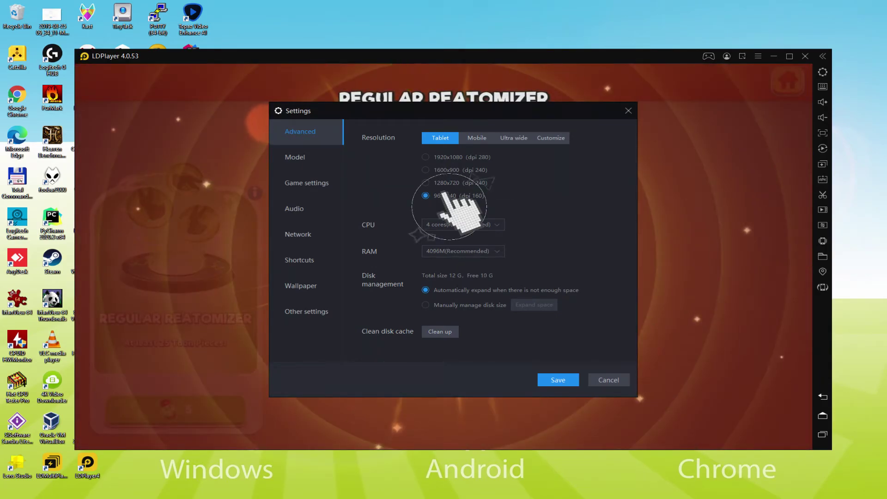
left_click(745, 429)
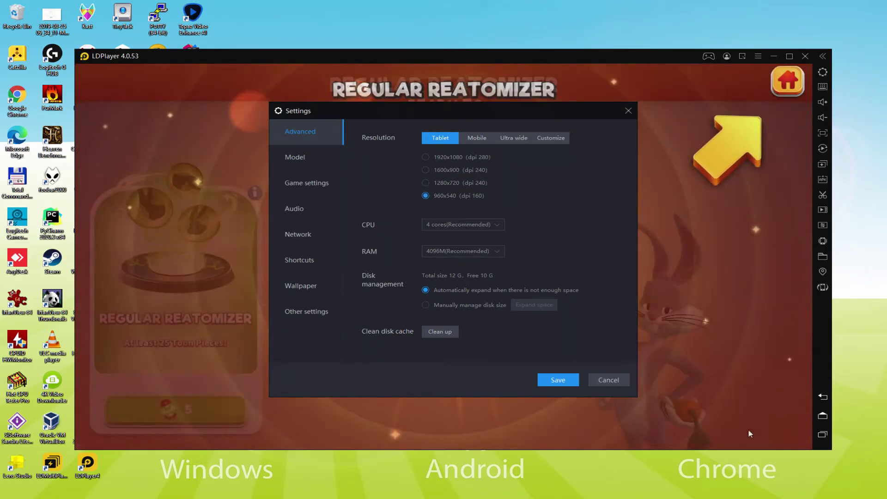
left_click(797, 82)
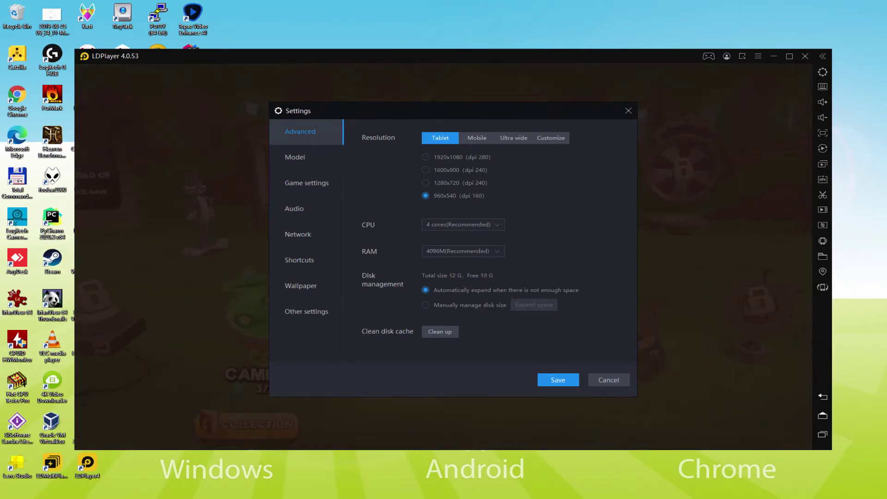
Accept the new Scout Foghorn character and continue past the explanation of his Defender role.
left_click(522, 402)
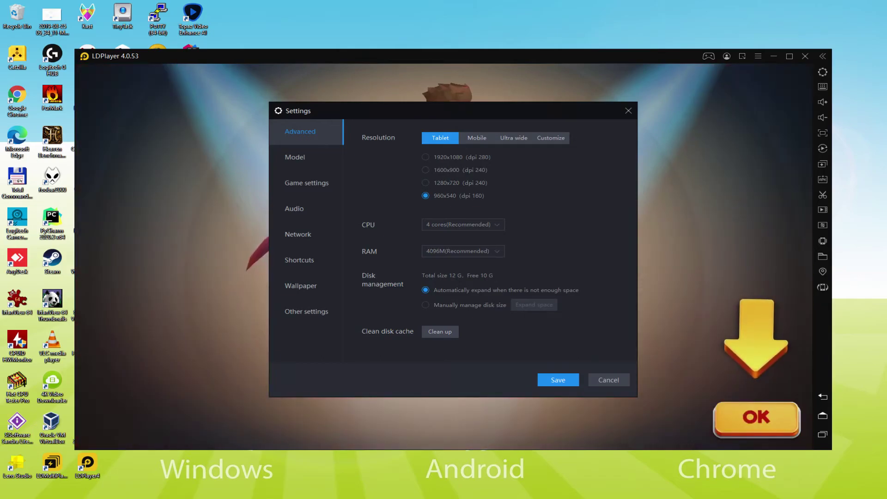
left_click(774, 416)
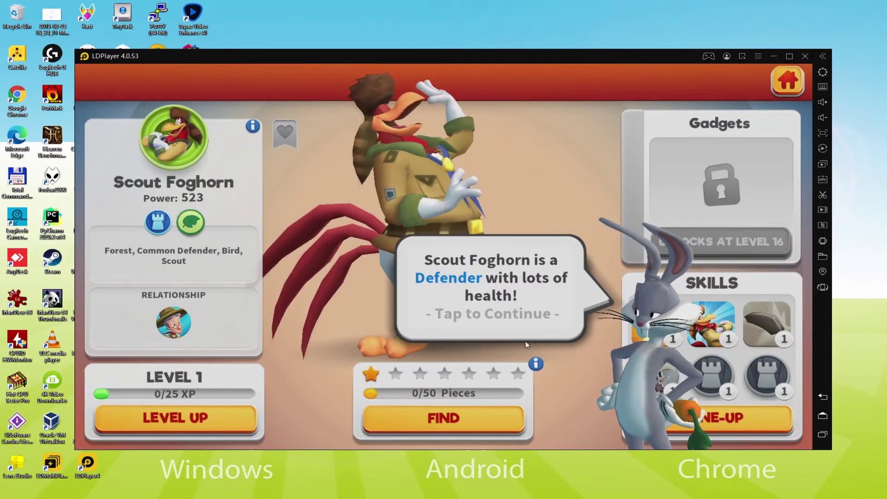
left_click(522, 323)
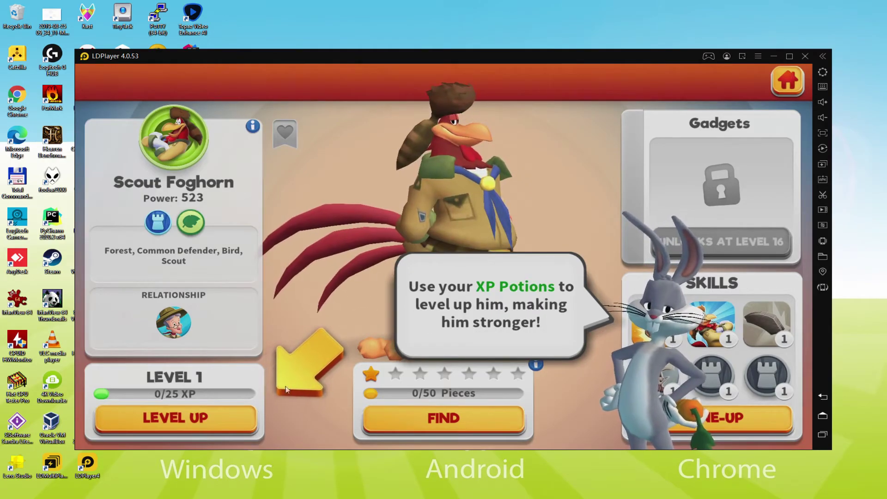
Level up Scout Foghorn to level 4 with XP Potions and leave his character page.
left_click(225, 418)
left_click(262, 419)
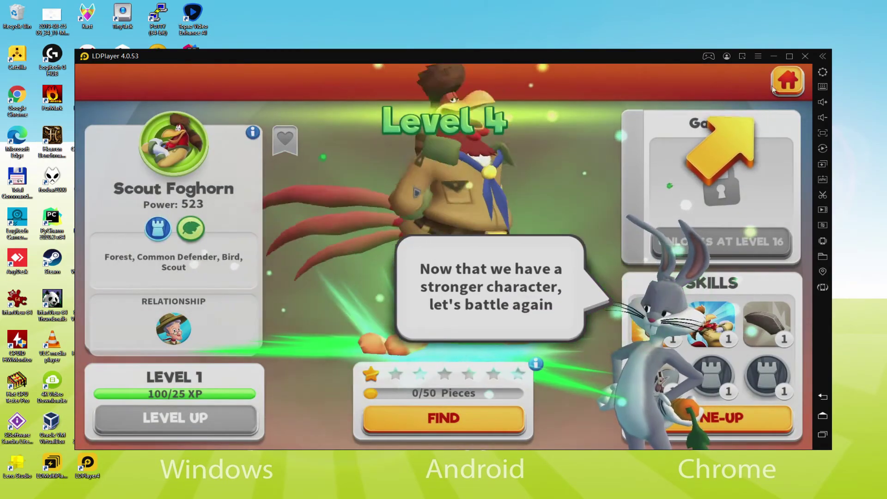
left_click(772, 89)
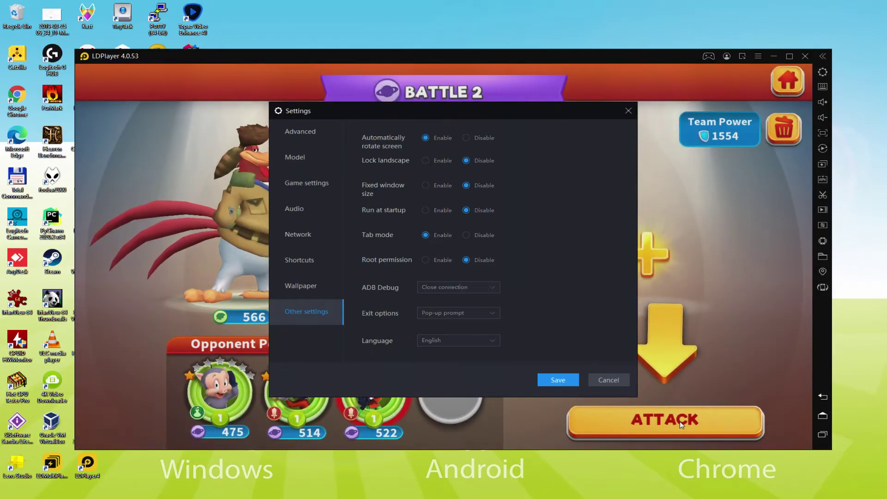
Start Battle 2 and use Bugs Bunny's special attack, Foghorn's Taunt, Sylvester's healing dish and Bugs Bunny's safe attack.
left_click(681, 421)
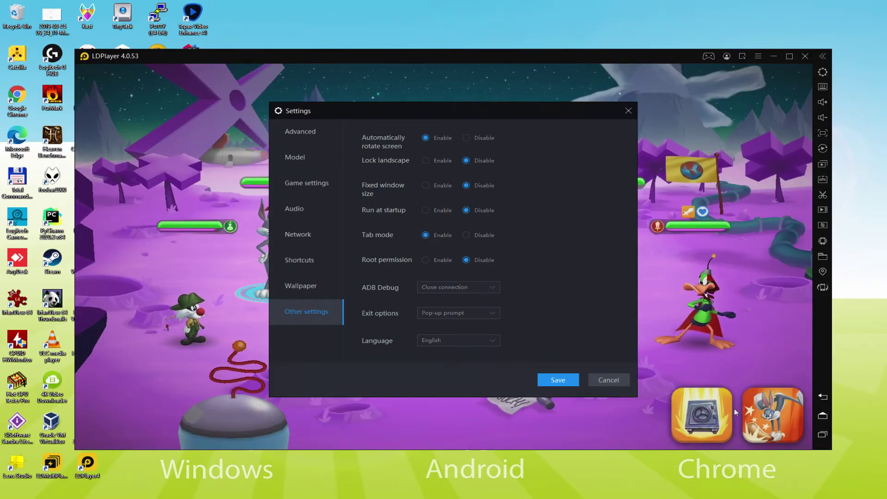
left_click(776, 416)
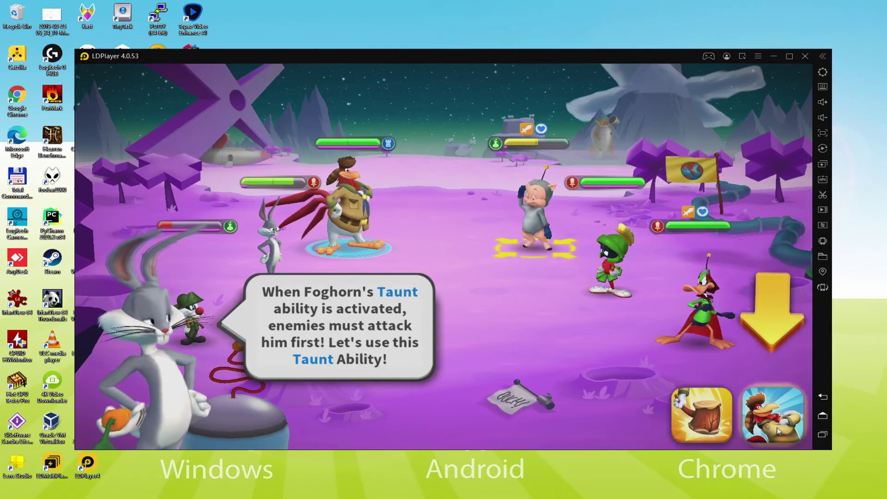
left_click(776, 428)
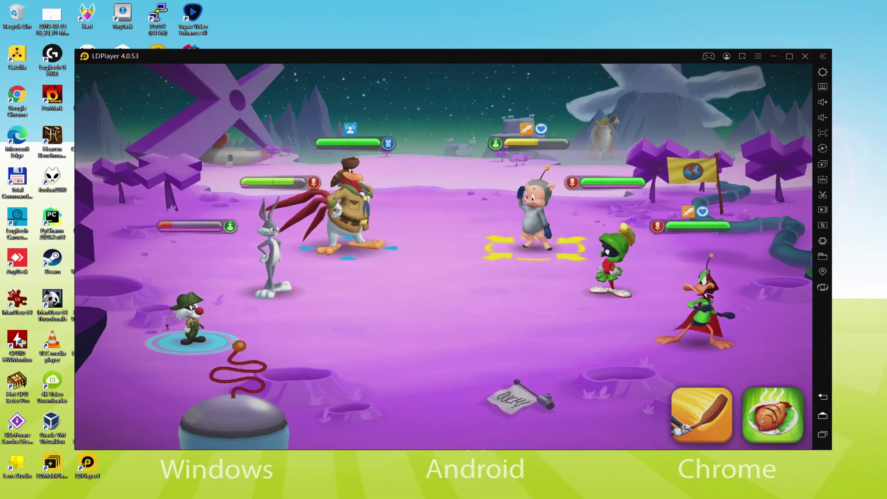
left_click(760, 416)
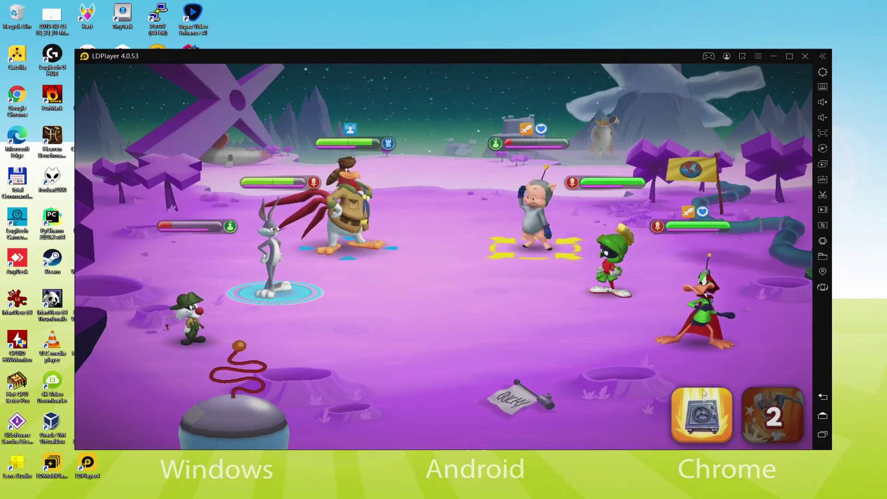
left_click(719, 426)
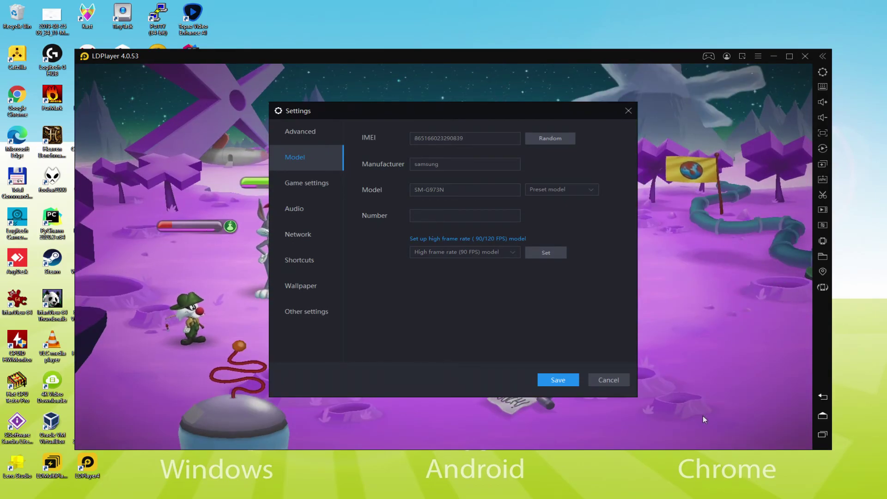
Close the emulator settings, heal the team with Sylvester, defeat the remaining Porky Pig and continue past the victory screen.
key("Escape")
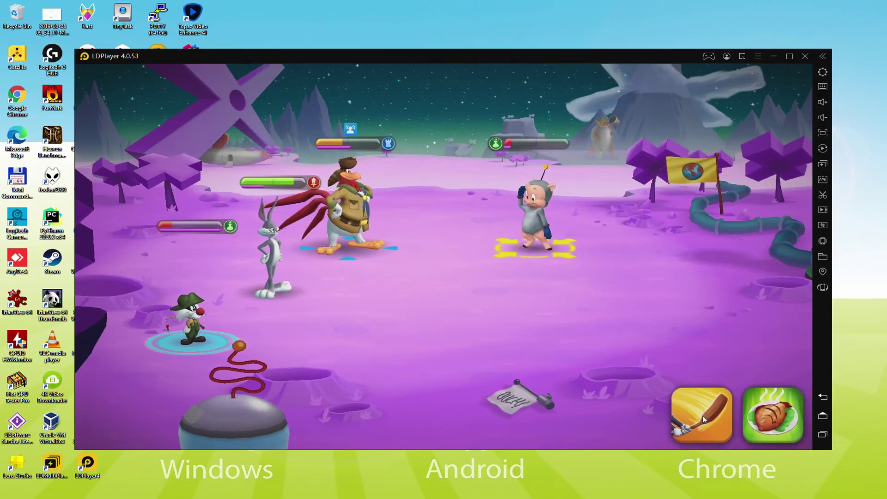
left_click(752, 439)
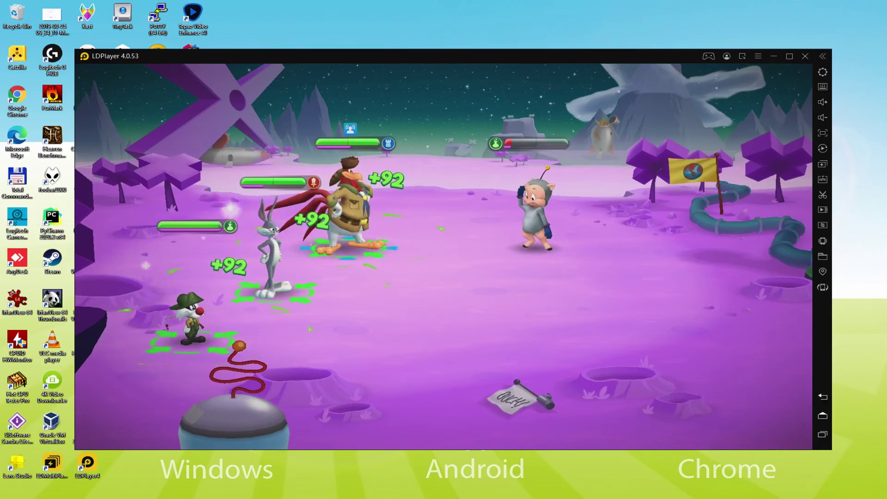
left_click(714, 419)
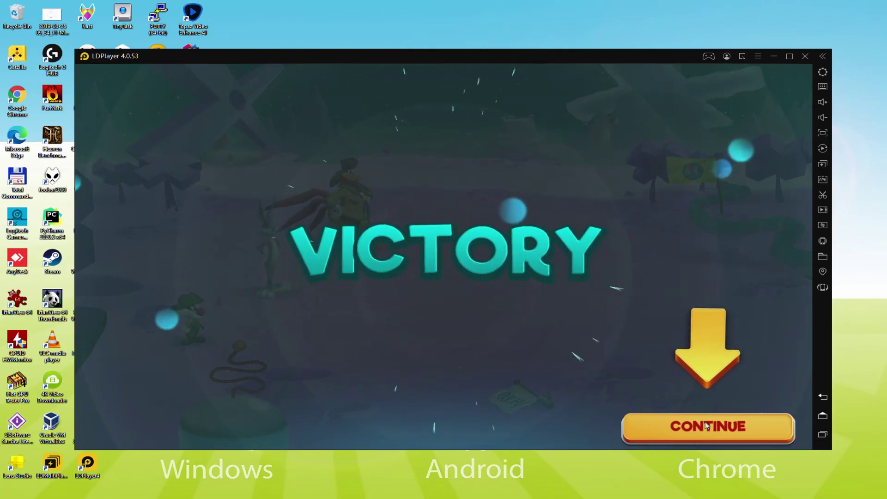
left_click(705, 424)
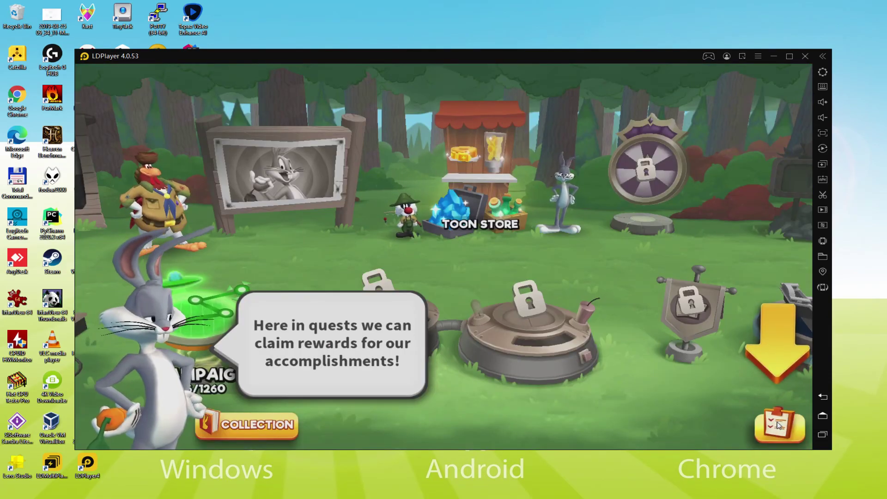
Open the quests, claim the completed mission's reward and skip through the unlock message.
left_click(777, 425)
left_click(714, 279)
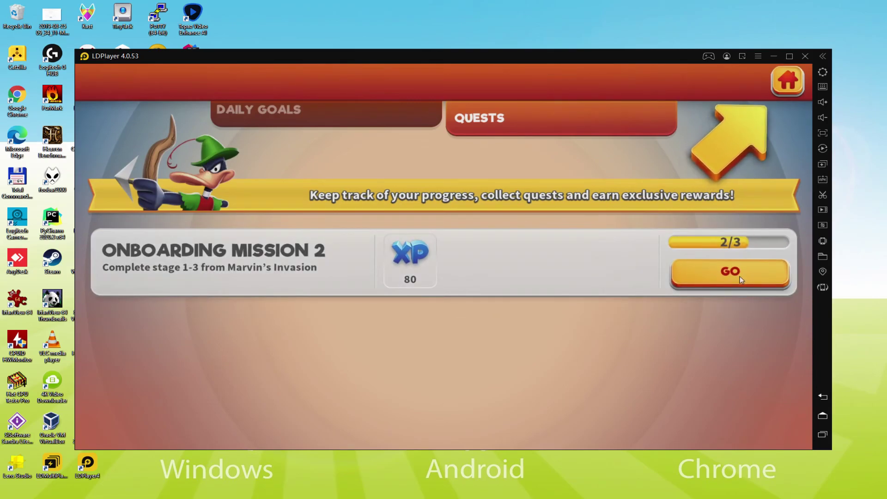
left_click(738, 275)
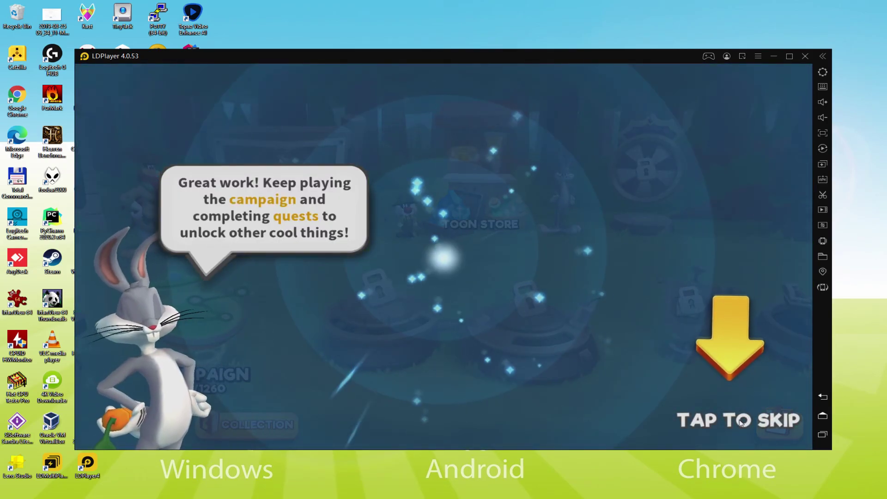
left_click(740, 421)
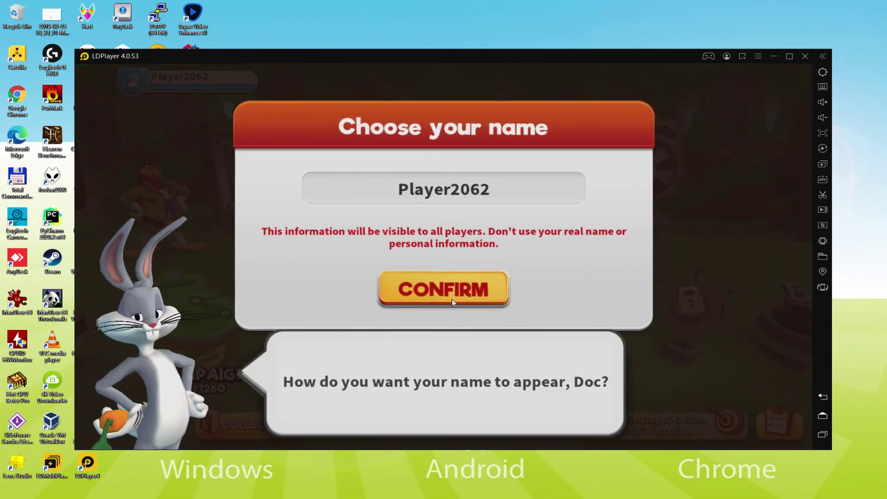
Set the player name to Usitility and confirm it.
left_click(495, 187)
type("Usitility")
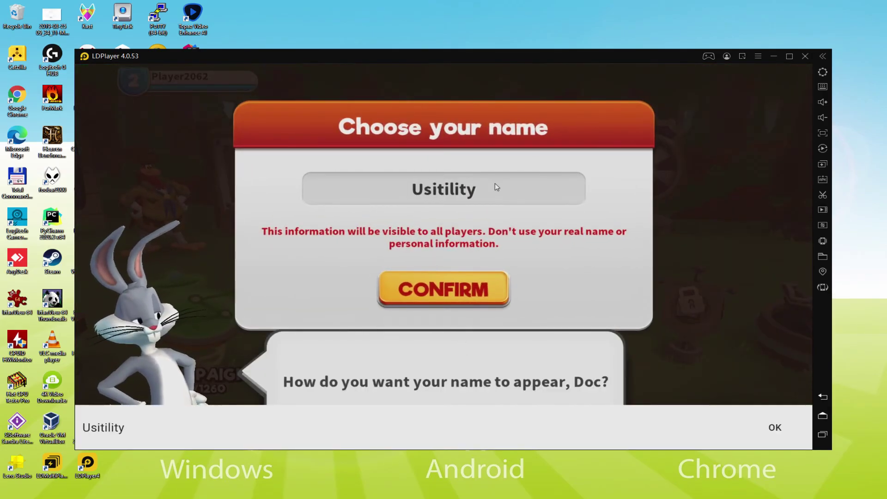
left_click(472, 289)
left_click(473, 296)
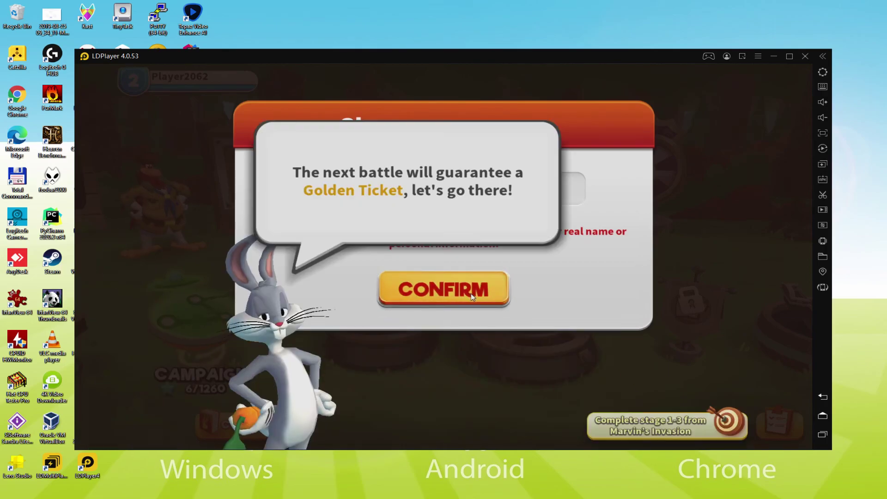
Follow the Marvin's Invasion stage 1-3 quest and open the First Encounter chapter.
left_click(622, 423)
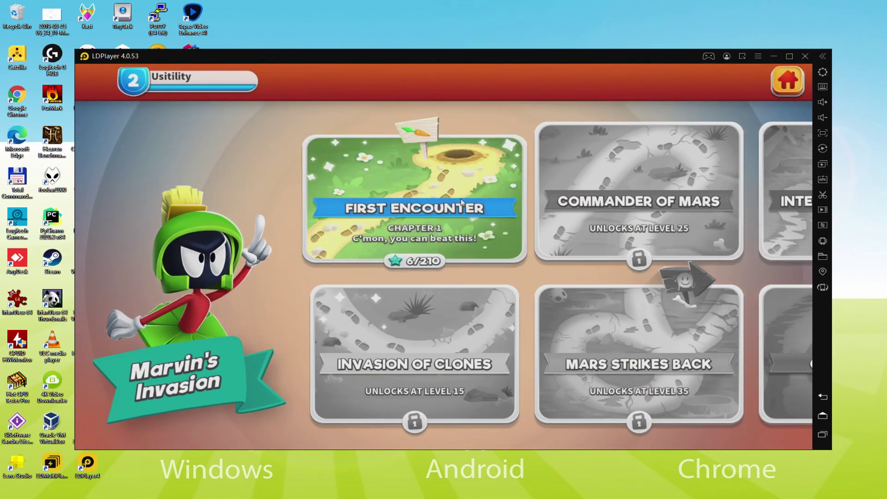
left_click(461, 200)
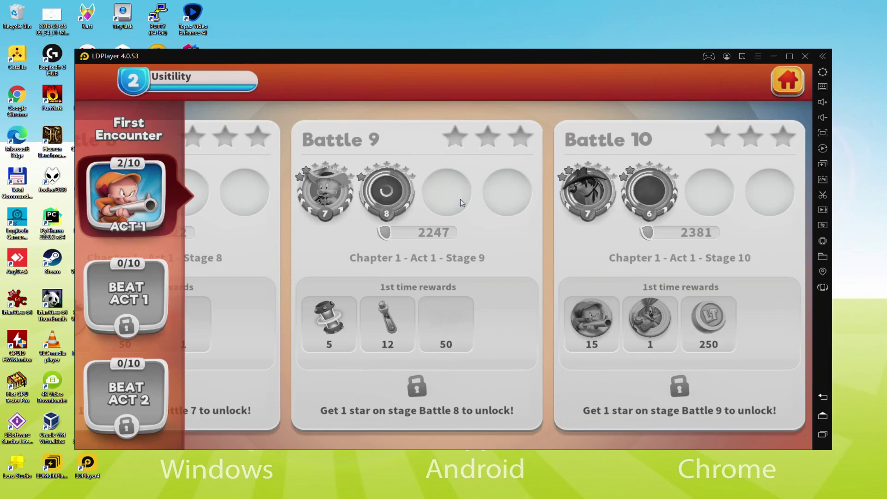